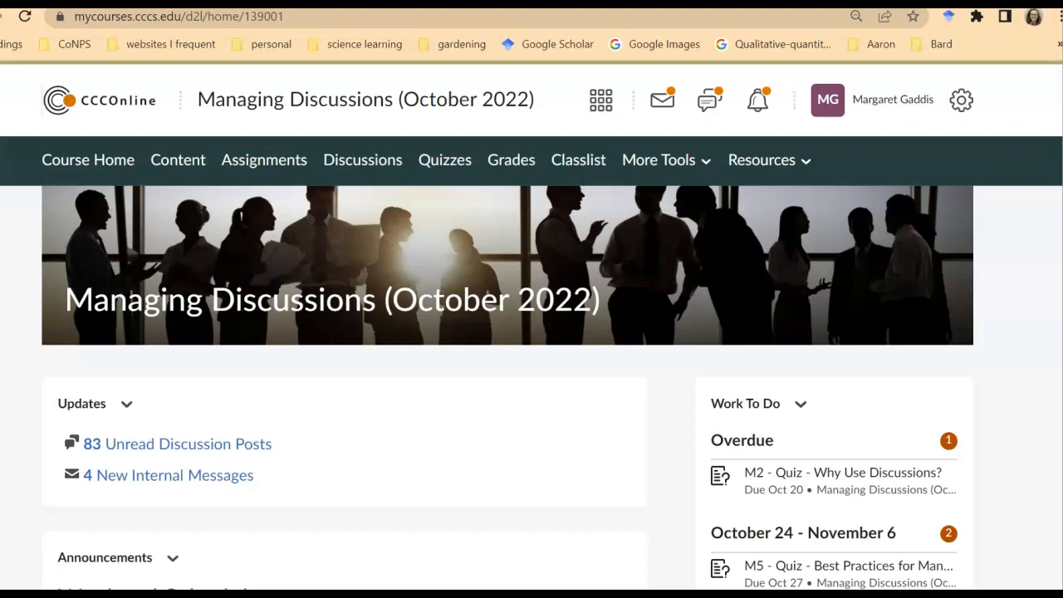
Open the course's discussions list and find the Module 4 Discussions forum.
left_click(393, 163)
scroll(611, 276, "down", 3)
scroll(610, 276, "down", 5)
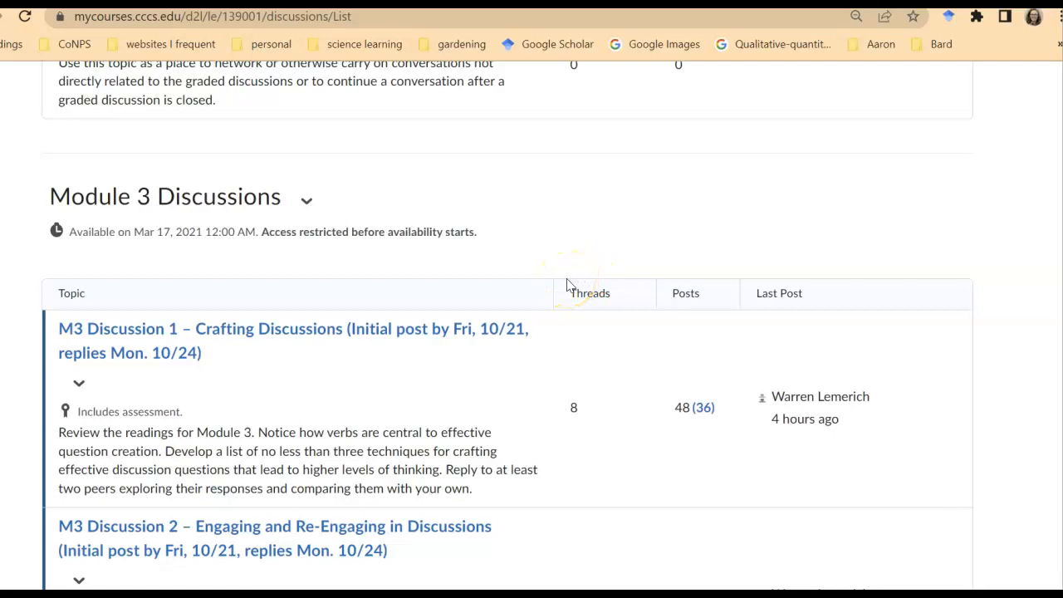
scroll(570, 285, "down", 5)
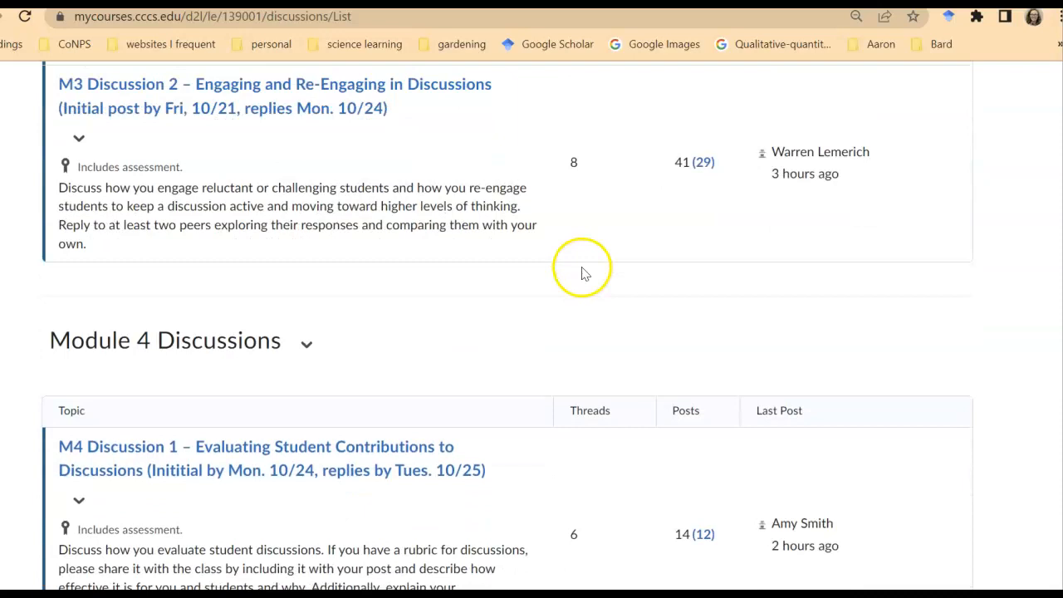
scroll(585, 268, "down", 2)
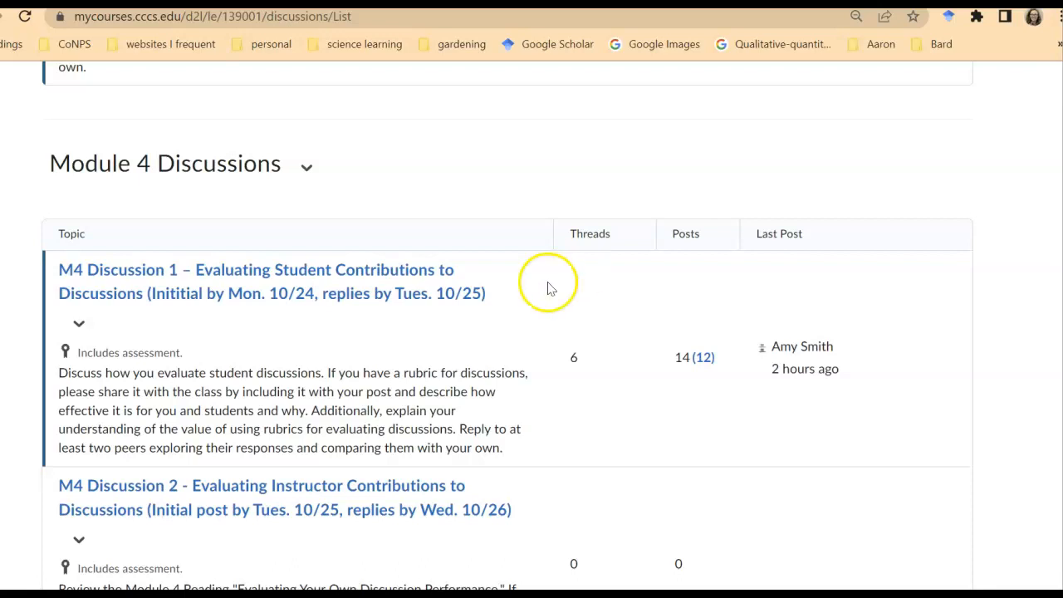
scroll(467, 315, "down", 2)
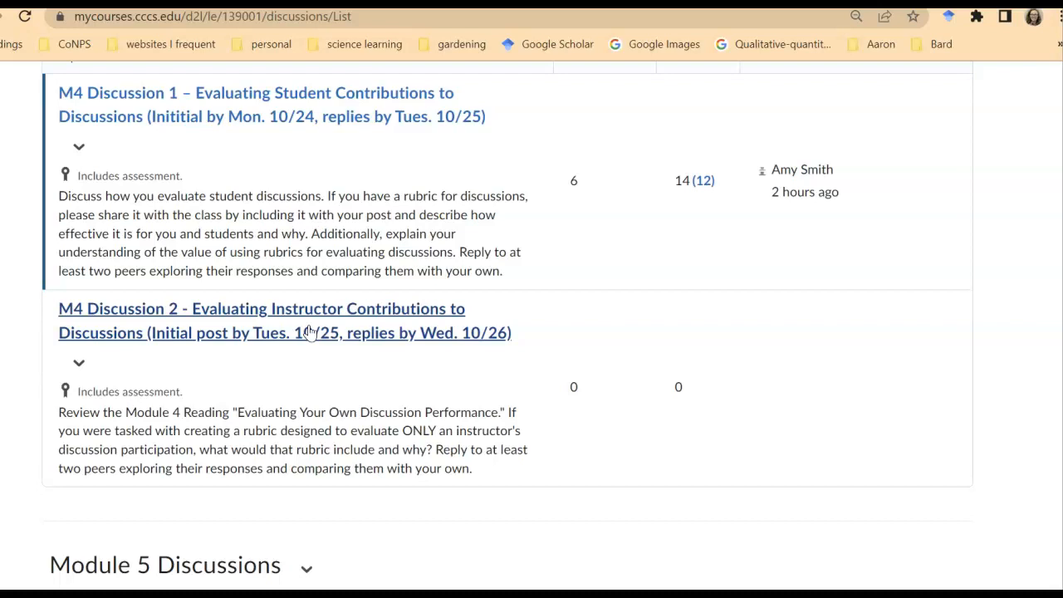
scroll(309, 330, "up", 1)
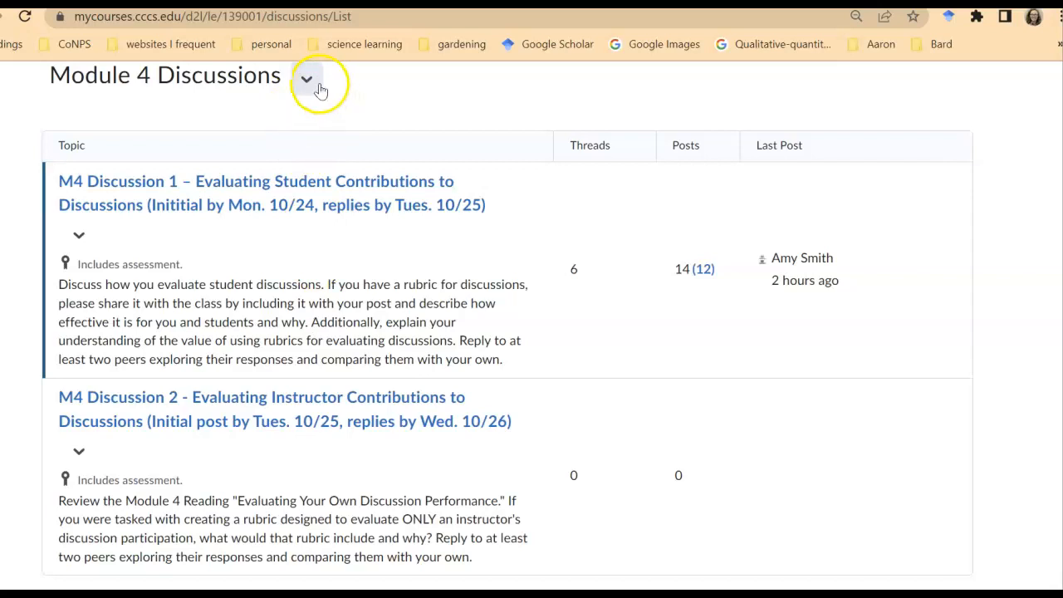
scroll(238, 142, "up", 1)
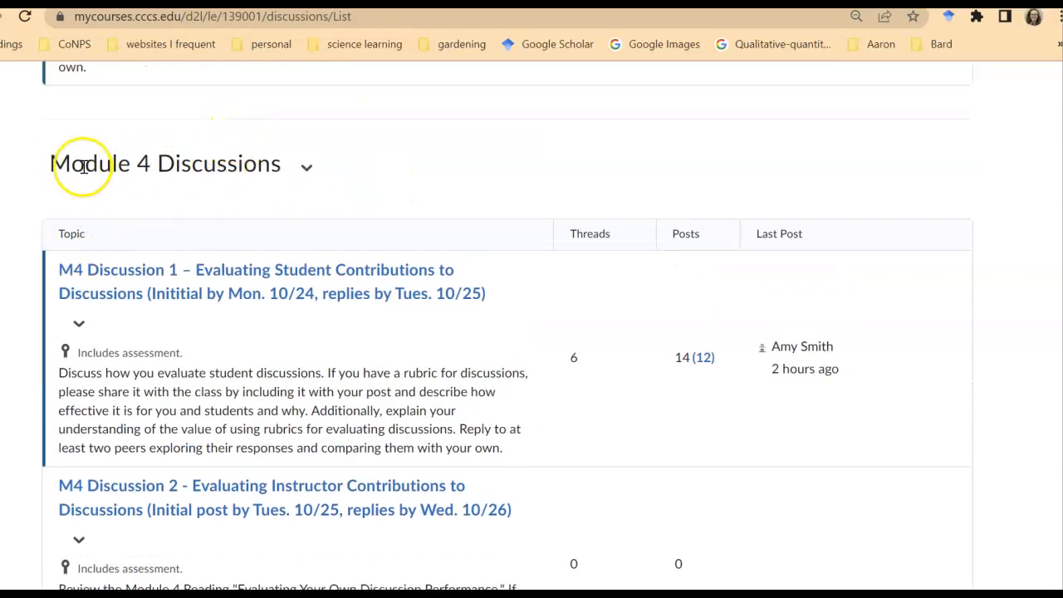
Open the Module 4 Discussions forum for editing.
left_click_drag(286, 163, 52, 166)
left_click(307, 166)
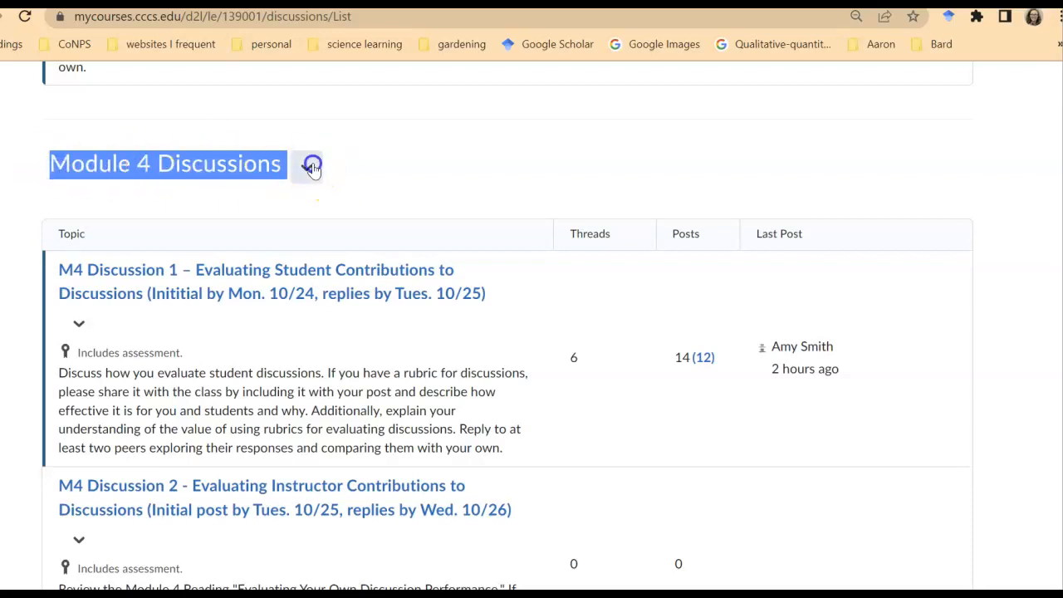
left_click(618, 135)
left_click(306, 167)
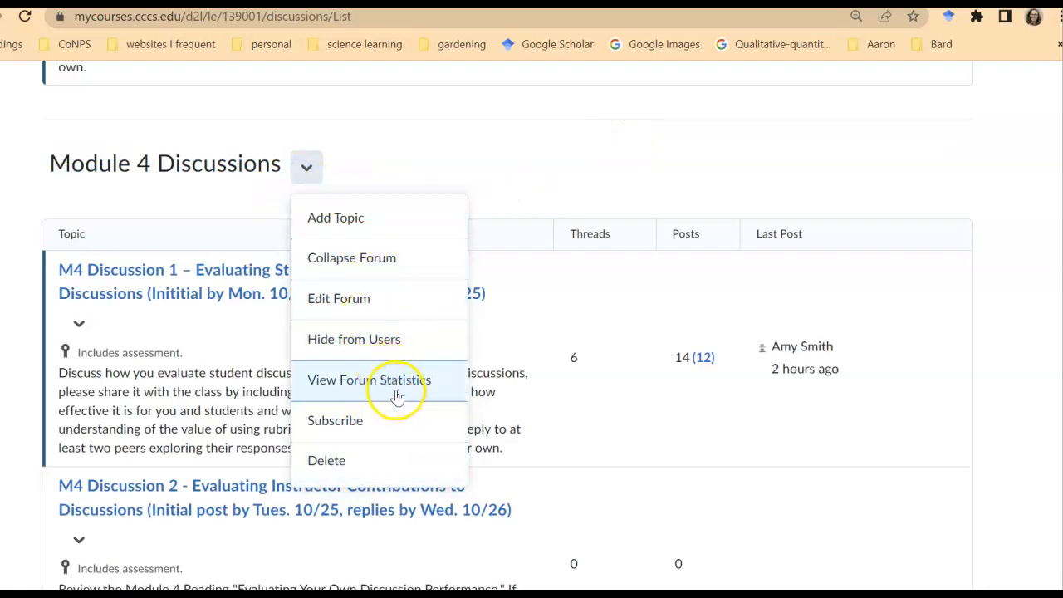
left_click(390, 310)
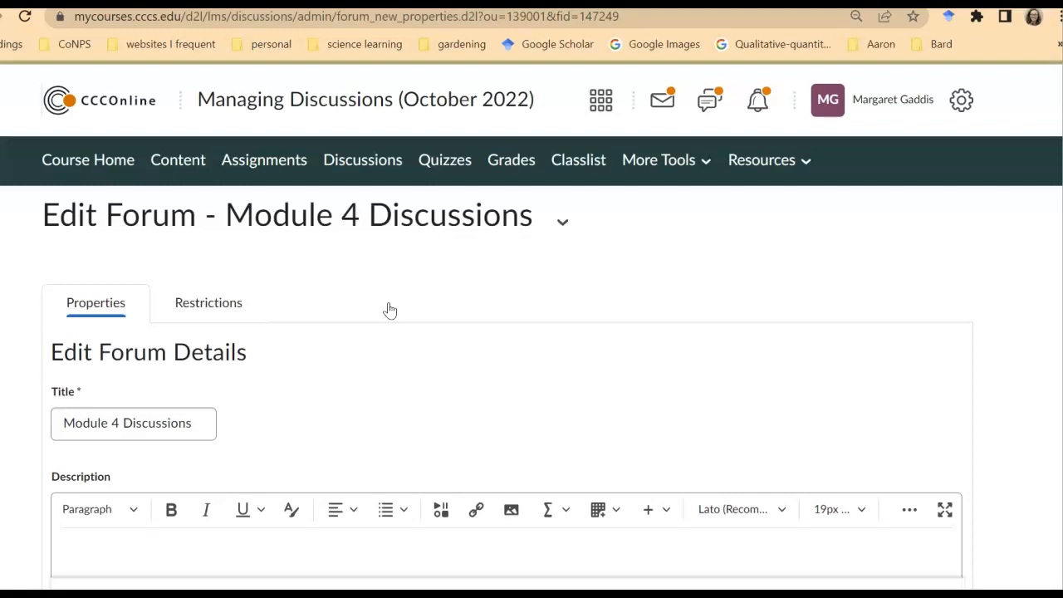
Try enabling and clearing the start and end dates in the forum's restrictions, and leave the forum editor without saving.
left_click(222, 309)
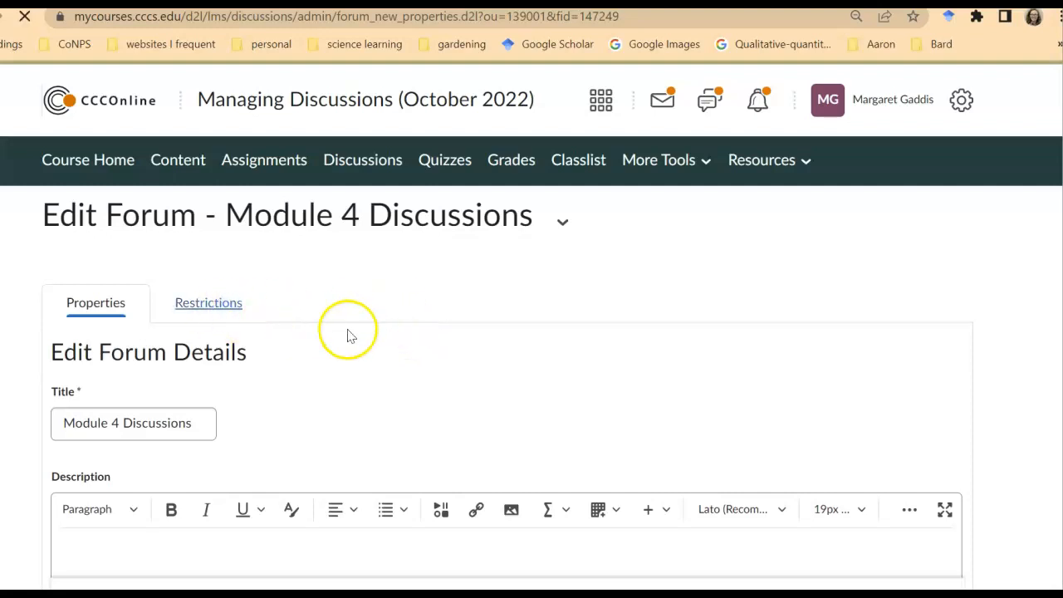
scroll(349, 336, "down", 3)
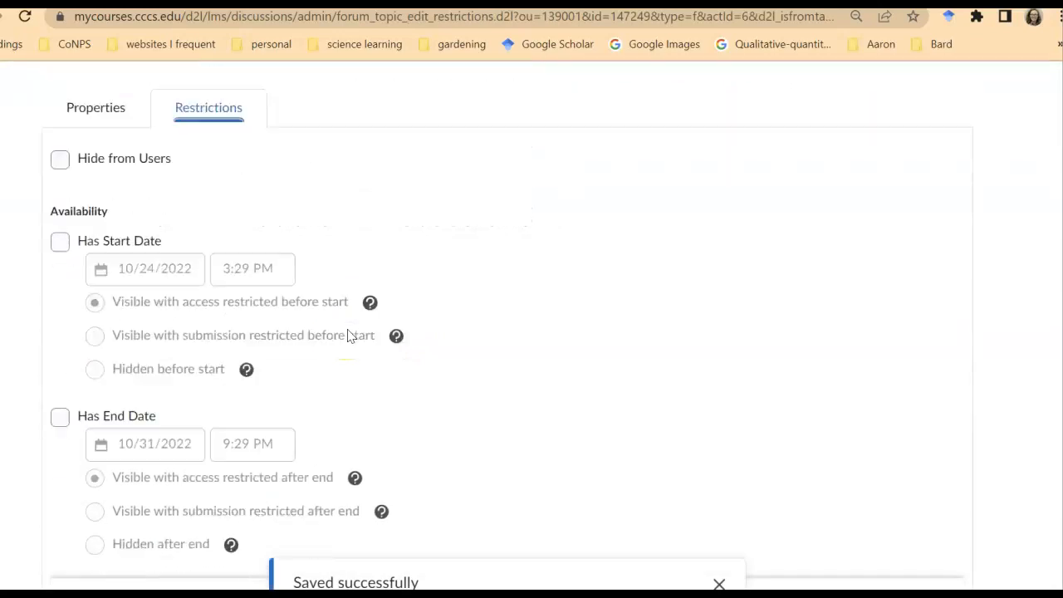
left_click(60, 173)
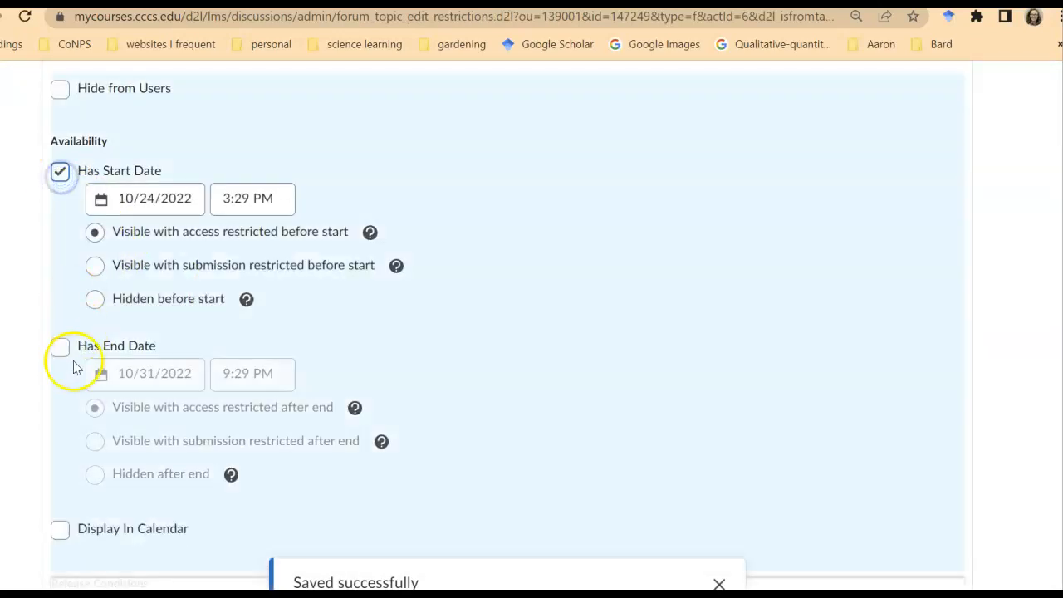
left_click(60, 345)
left_click(66, 179)
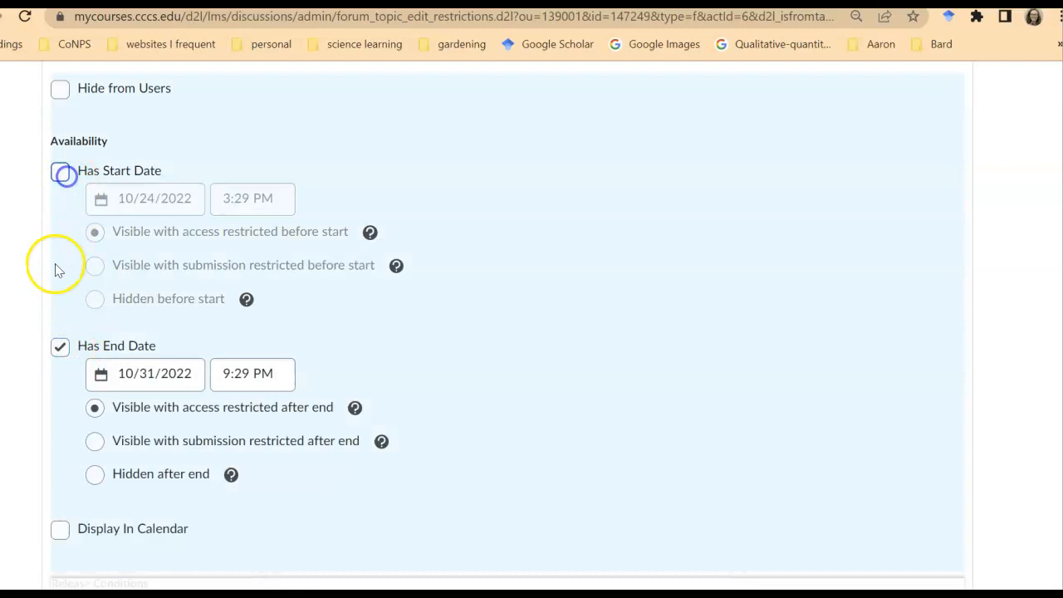
left_click(59, 350)
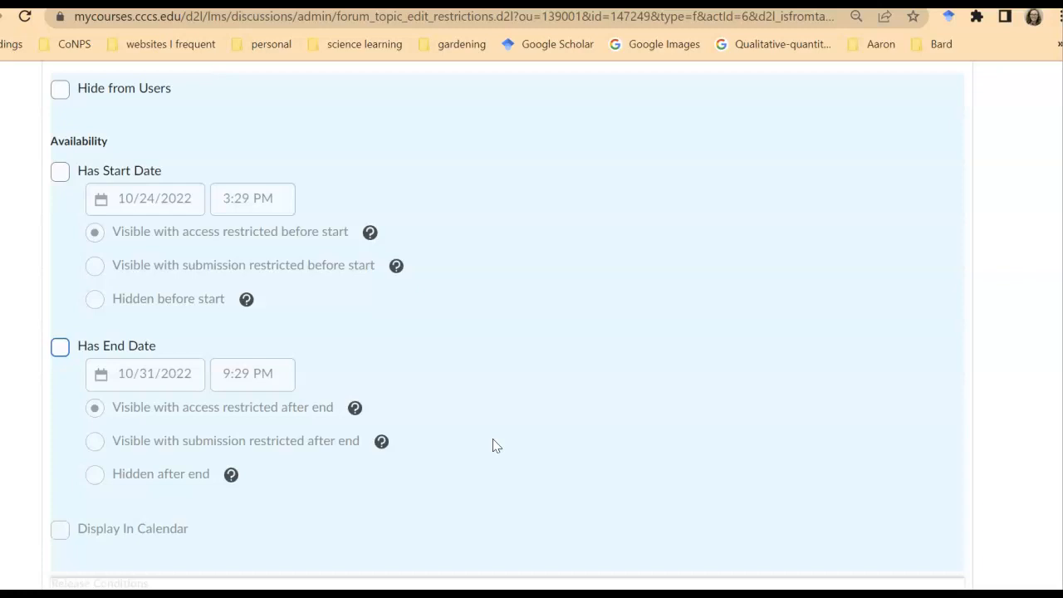
scroll(492, 446, "up", 3)
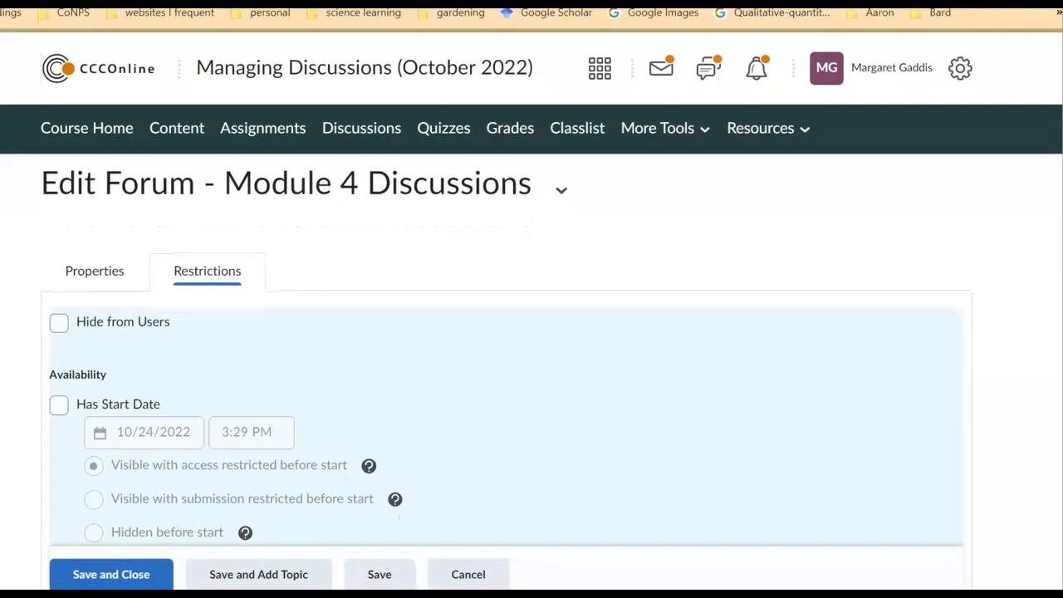
left_click(498, 580)
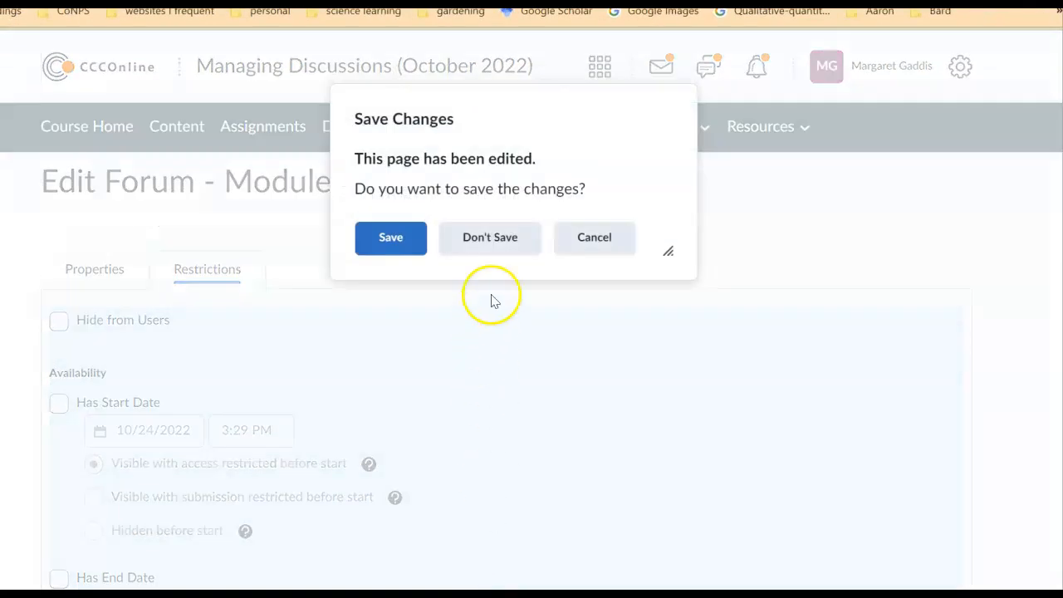
left_click(515, 255)
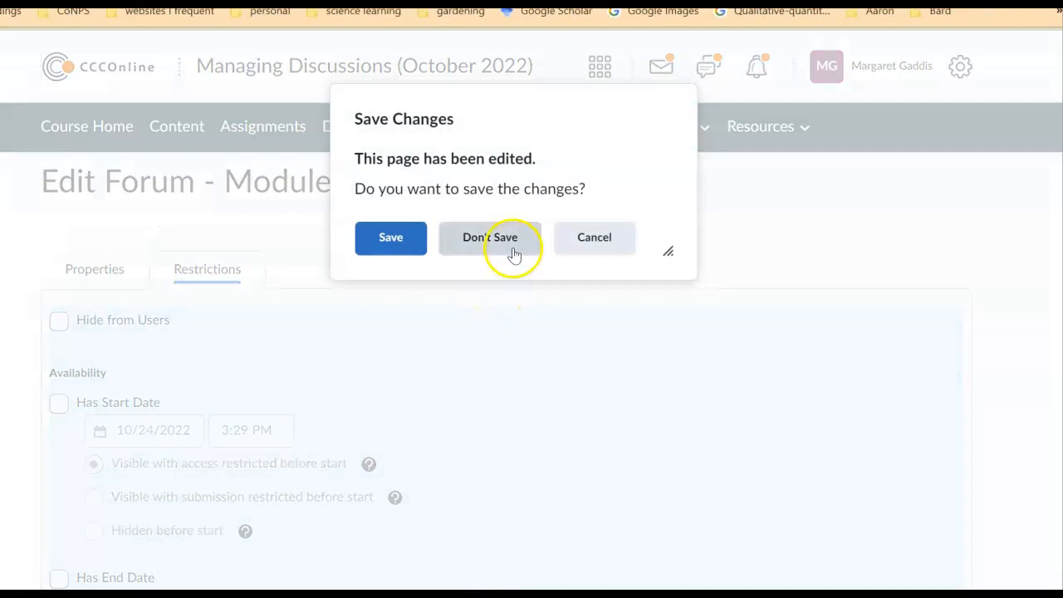
left_click(506, 254)
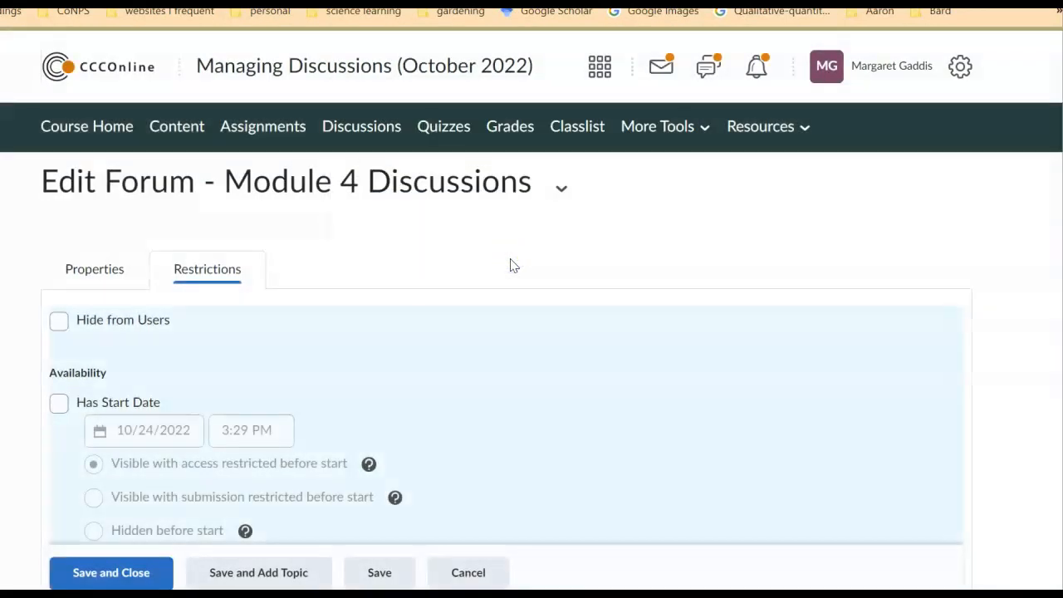
Open the topic M4 Discussion 1 – Evaluating Student Contributions to Discussions for editing and show its availability restrictions.
scroll(520, 271, "down", 15)
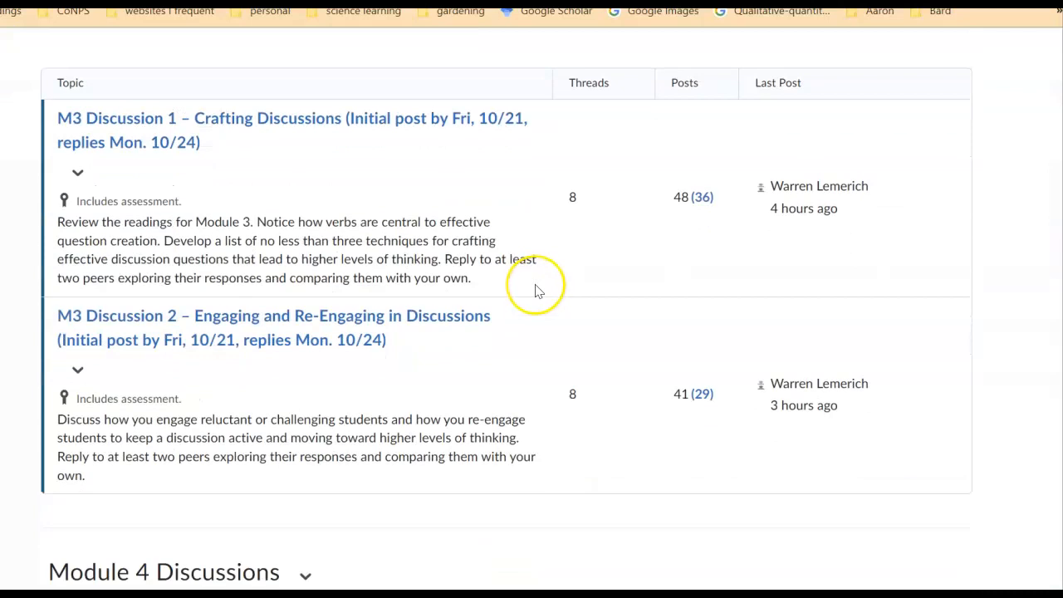
scroll(535, 291, "down", 3)
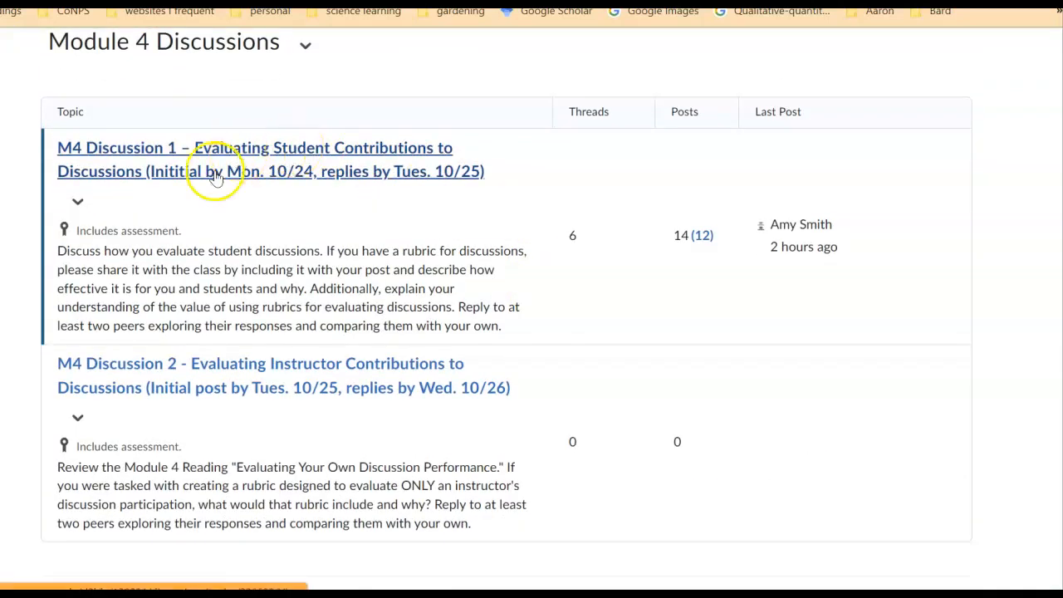
left_click(76, 206)
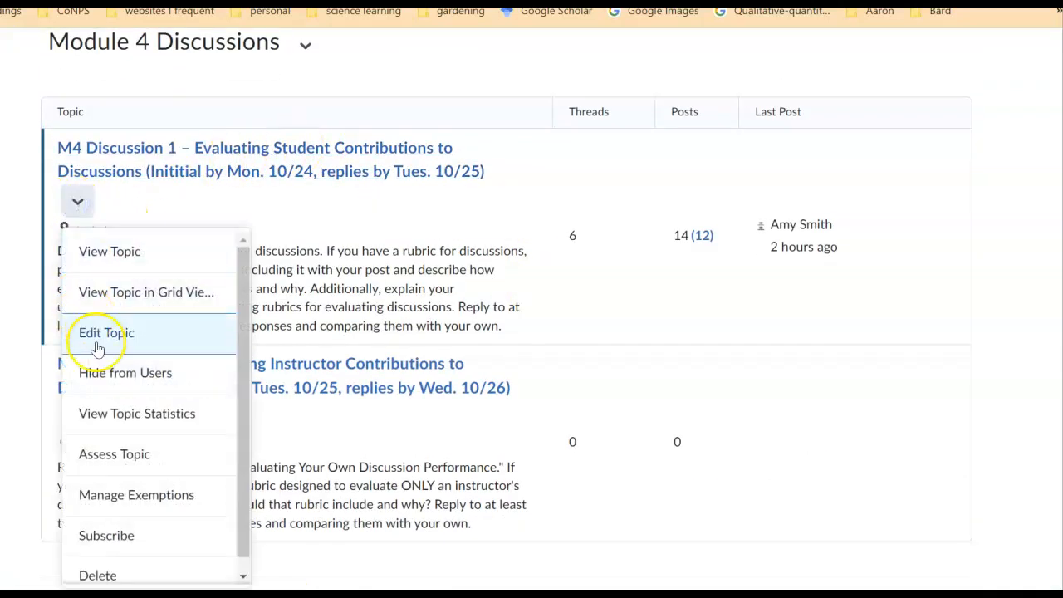
left_click(144, 173)
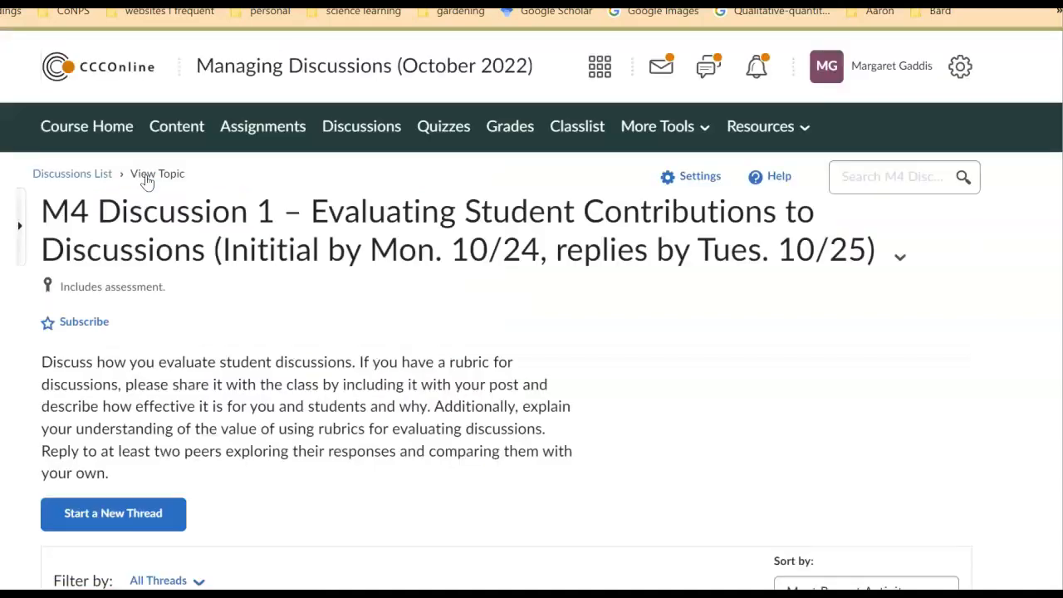
left_click(897, 257)
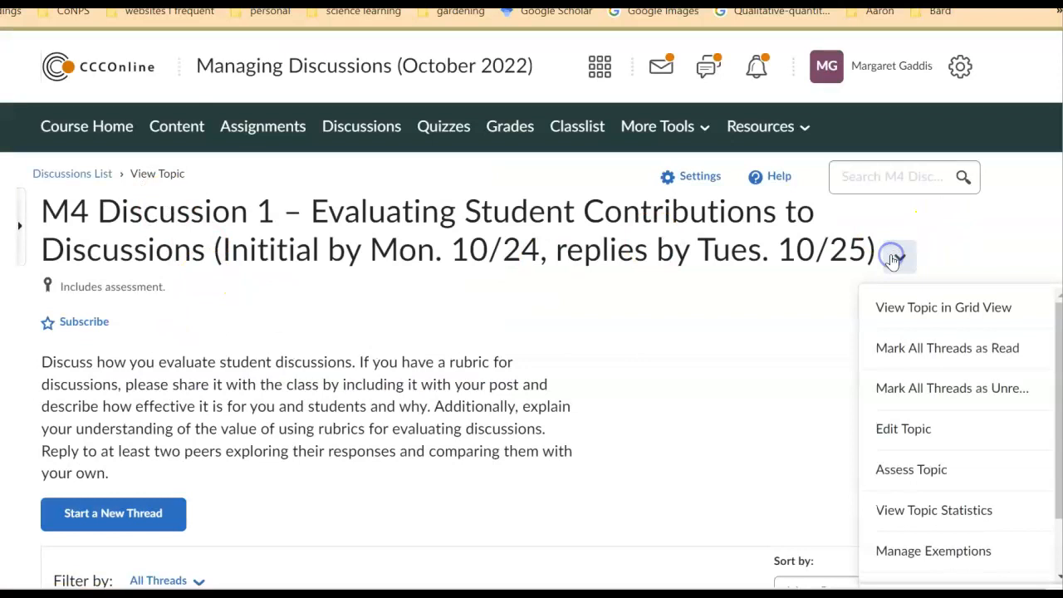
left_click(925, 421)
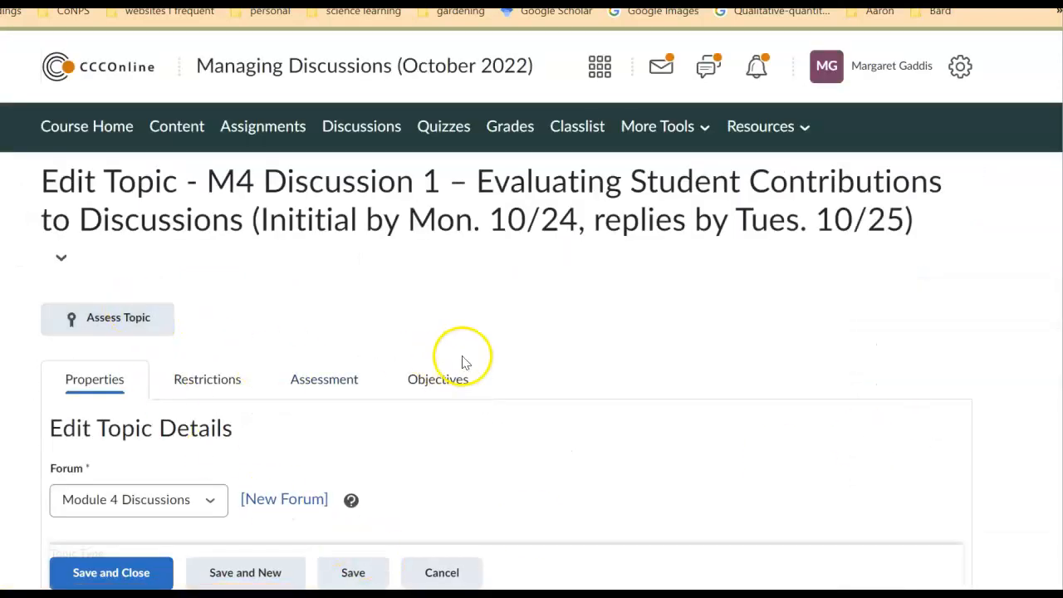
left_click(213, 381)
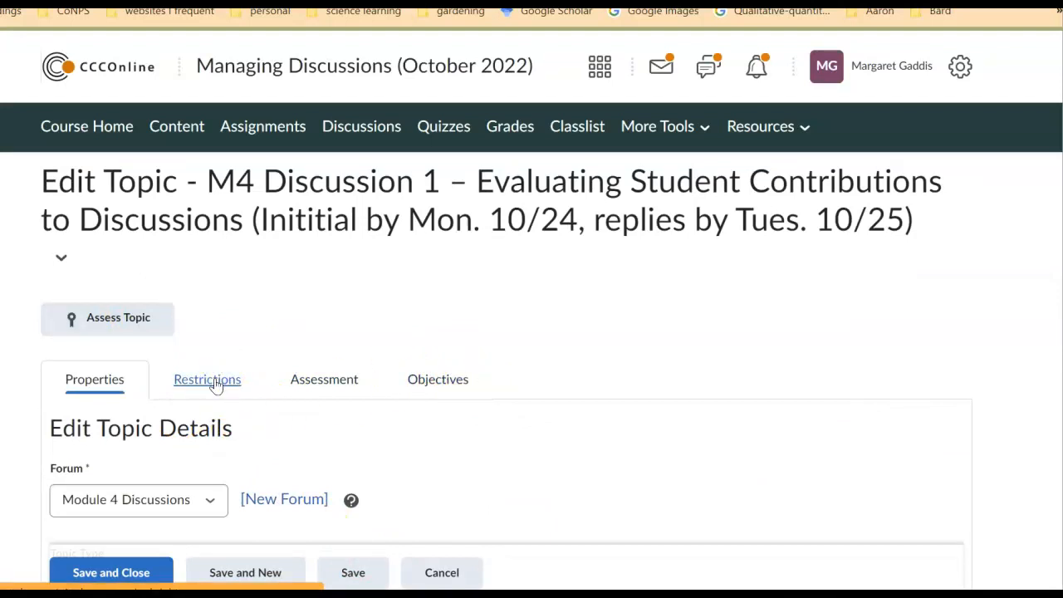
scroll(274, 349, "down", 3)
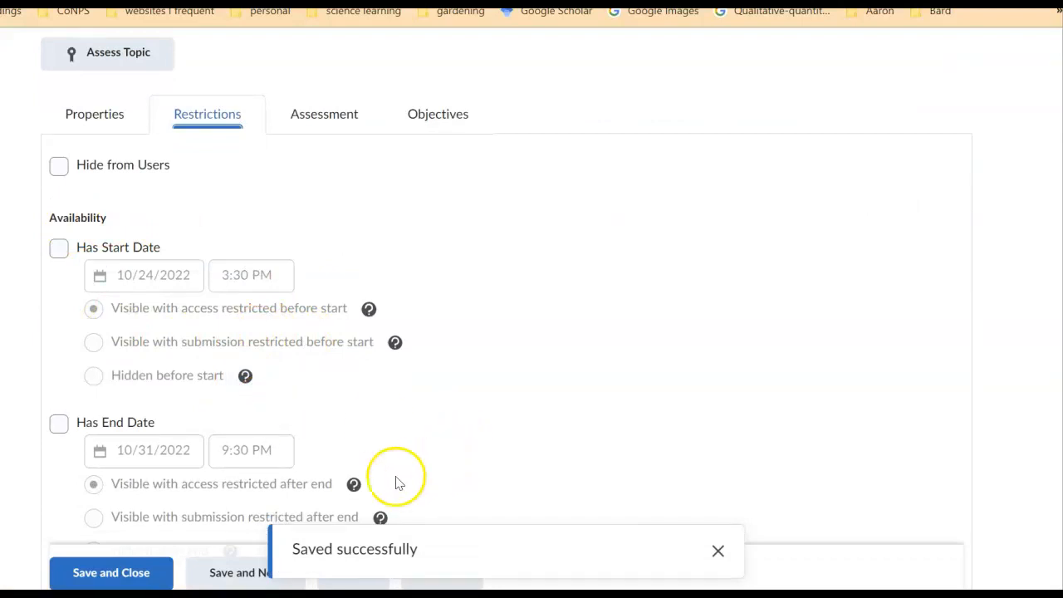
Try enabling a start date for the topic and clear it again.
left_click(143, 246)
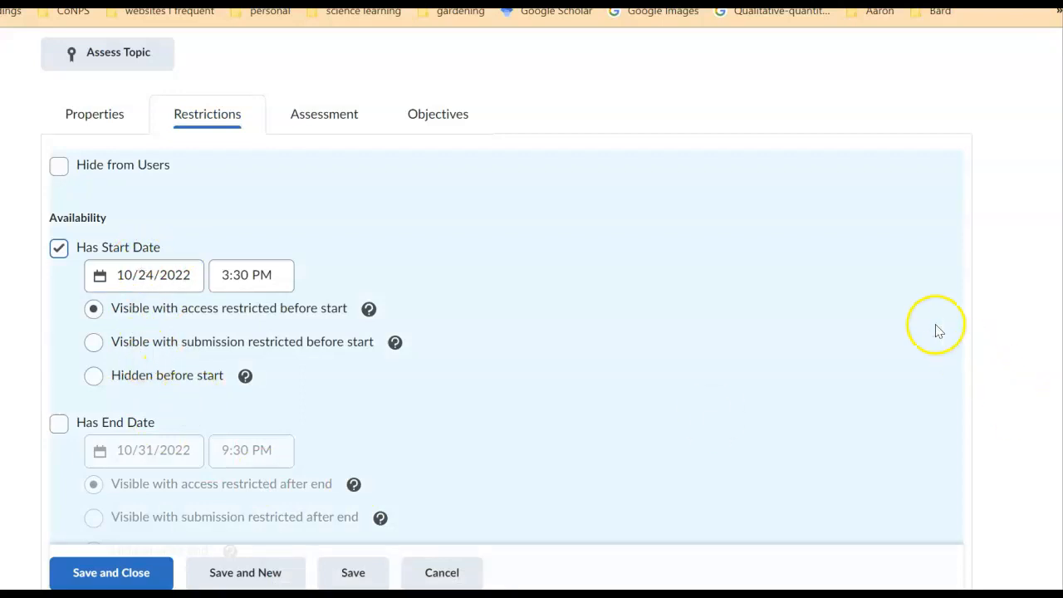
left_click_drag(153, 238, 79, 242)
left_click(287, 260)
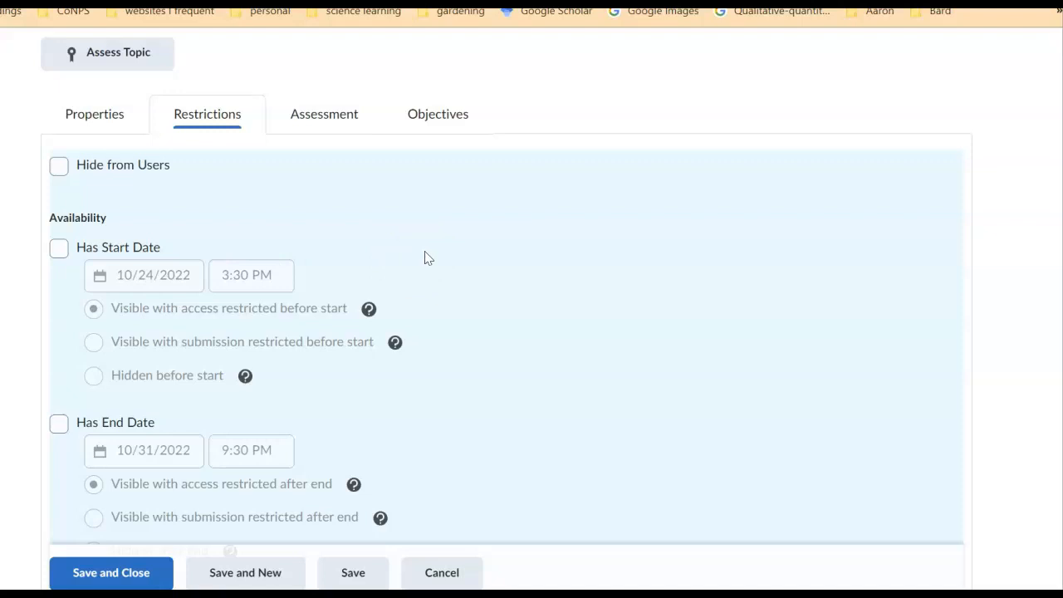
left_click(425, 265)
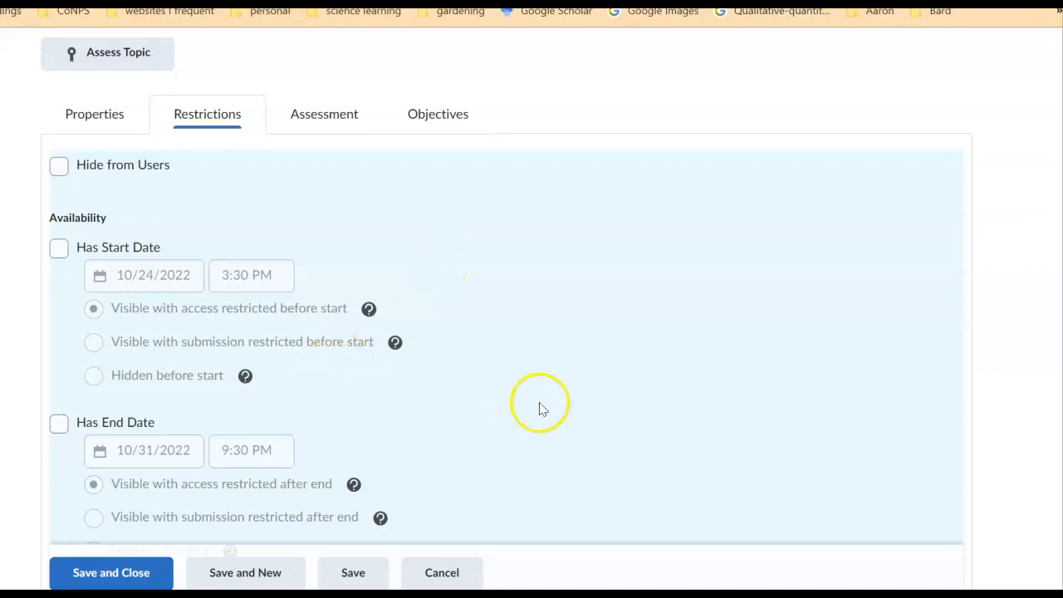
Give the topic an end date of 10/31/2022 at 9:30 PM, visible with access restricted after end.
scroll(539, 410, "down", 1)
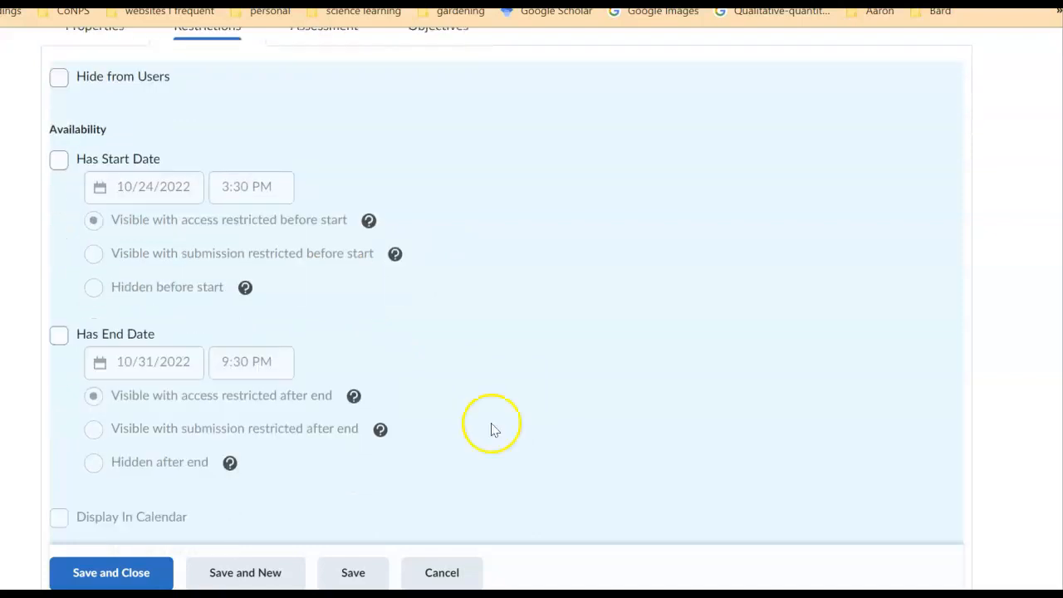
left_click(60, 334)
left_click(162, 349)
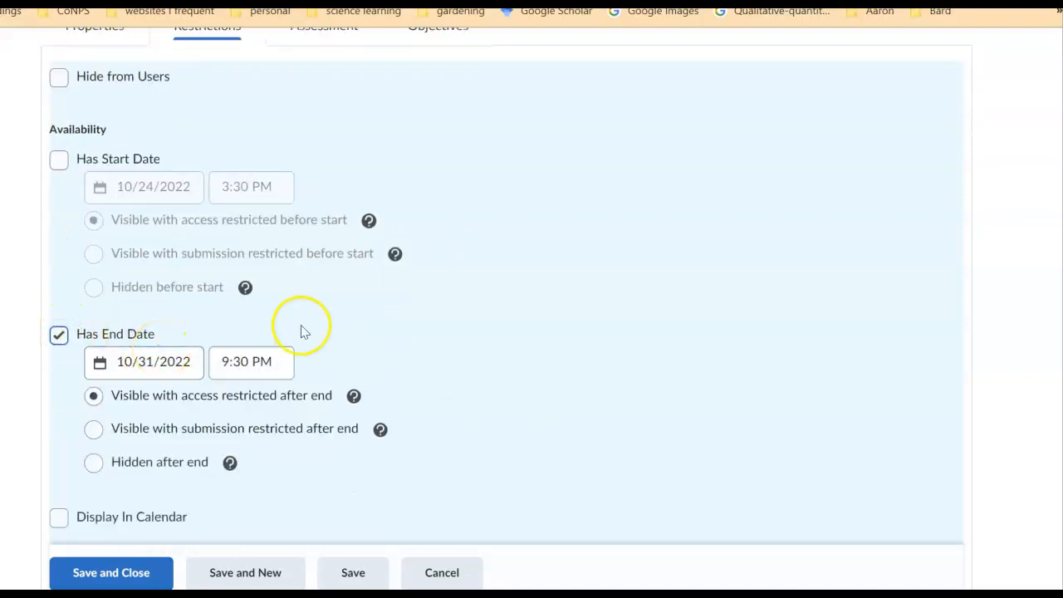
left_click(174, 367)
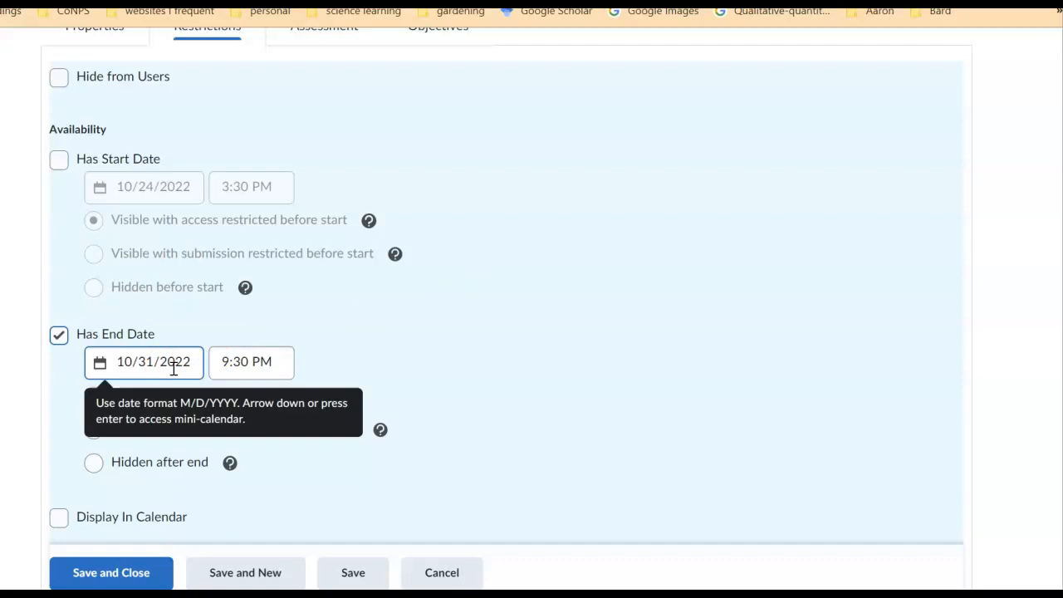
left_click(436, 368)
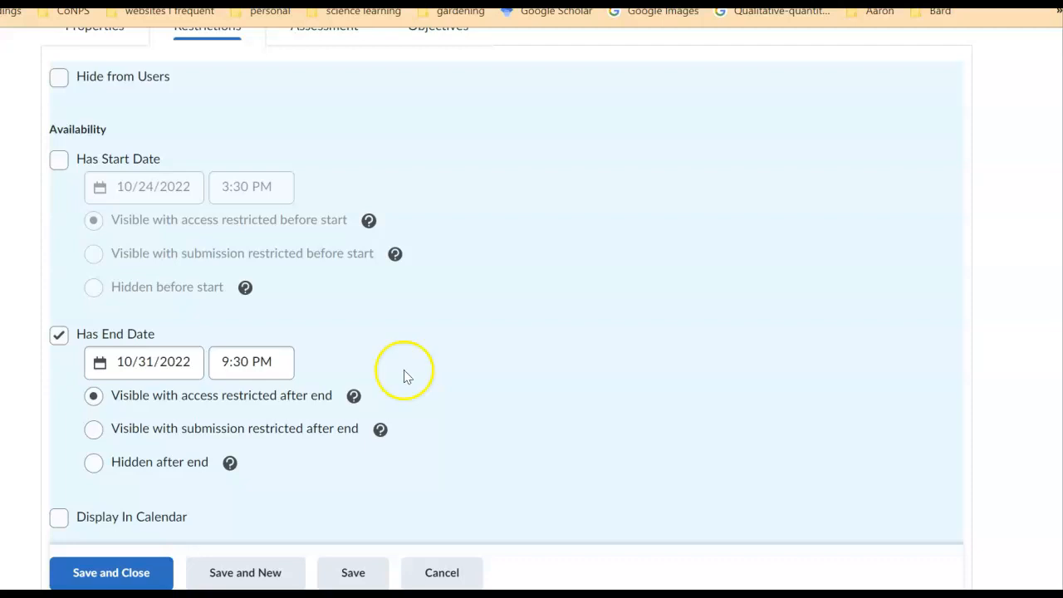
left_click(171, 361)
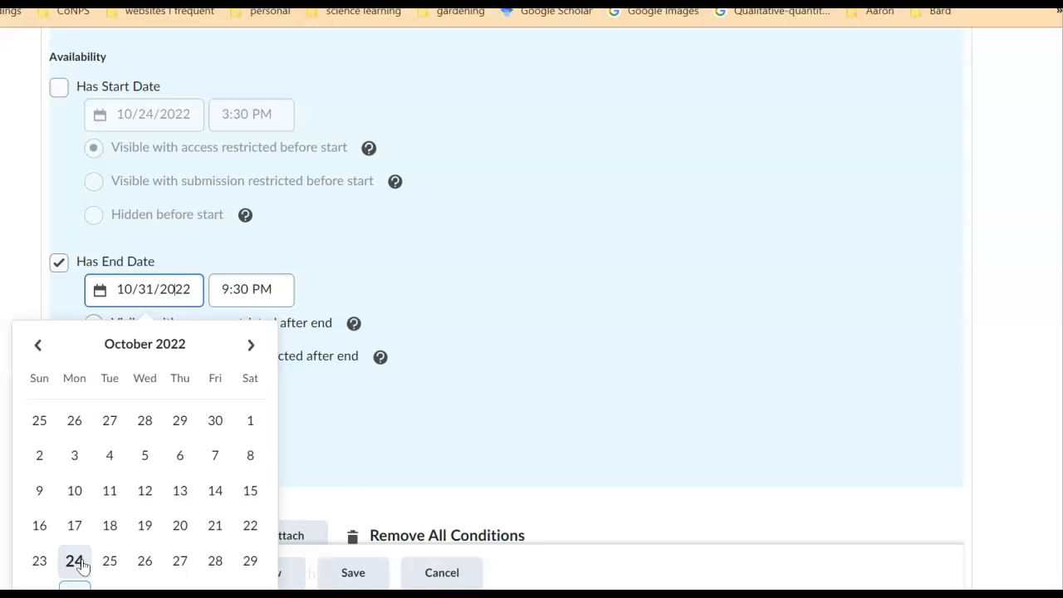
left_click(723, 315)
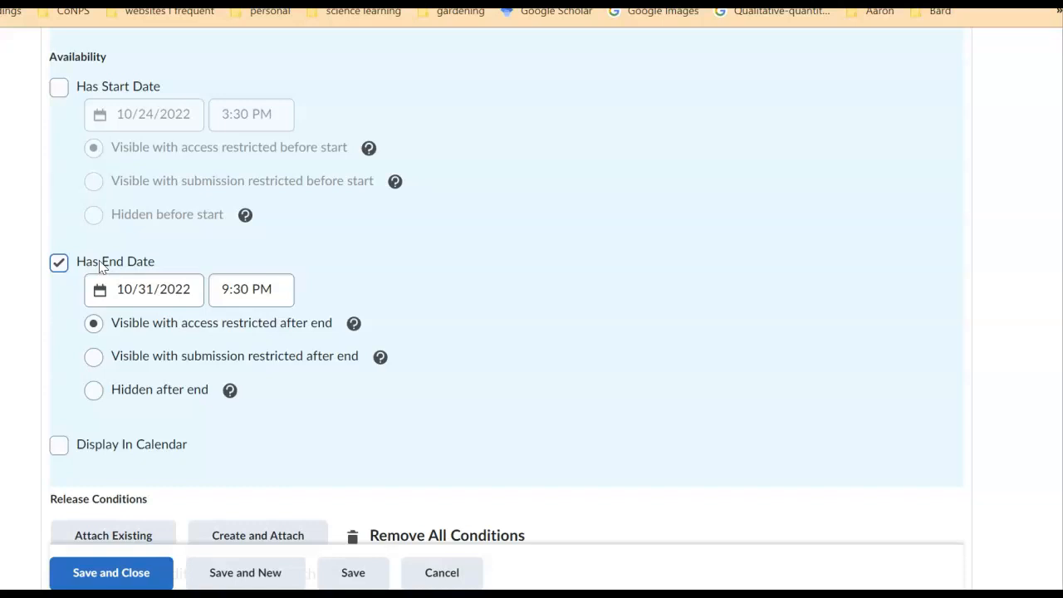
left_click(147, 294)
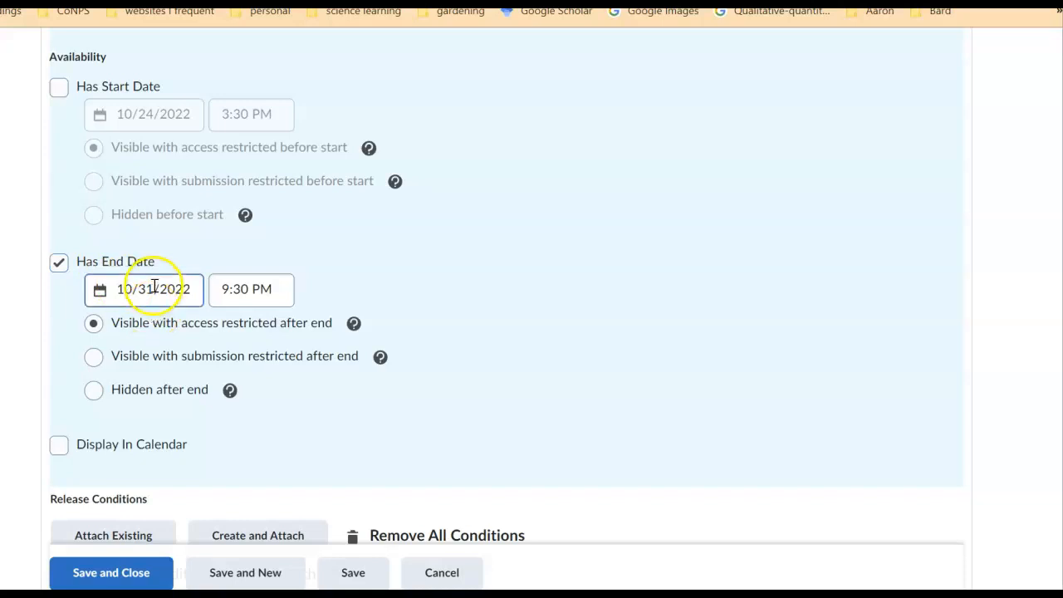
left_click(443, 244)
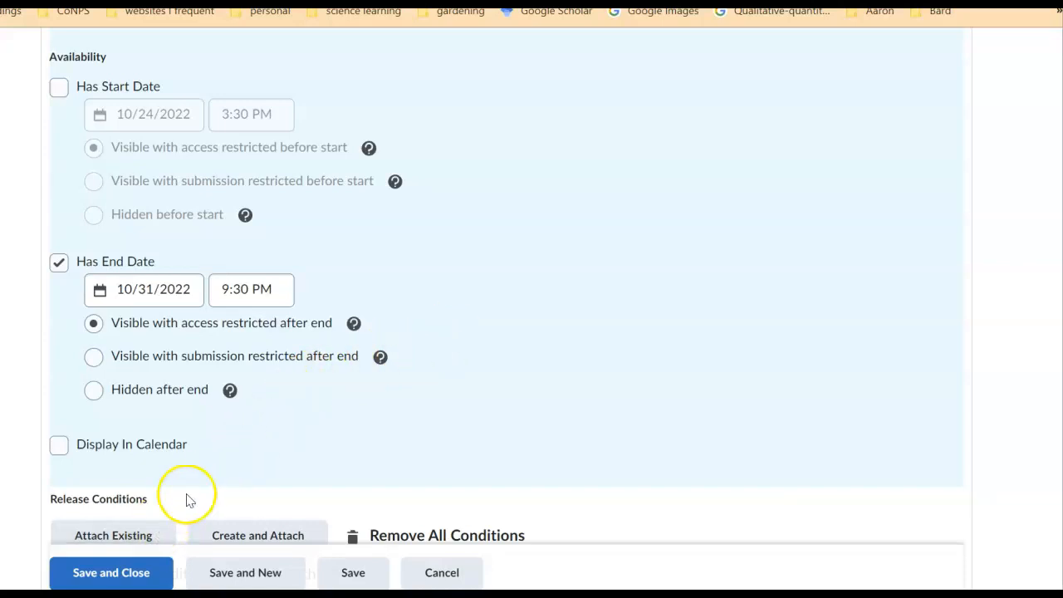
Leave the topic editor without saving, return to the course's Discussions list and examine the Module 4 and Module 5 discussion topics.
scroll(150, 174, "up", 2)
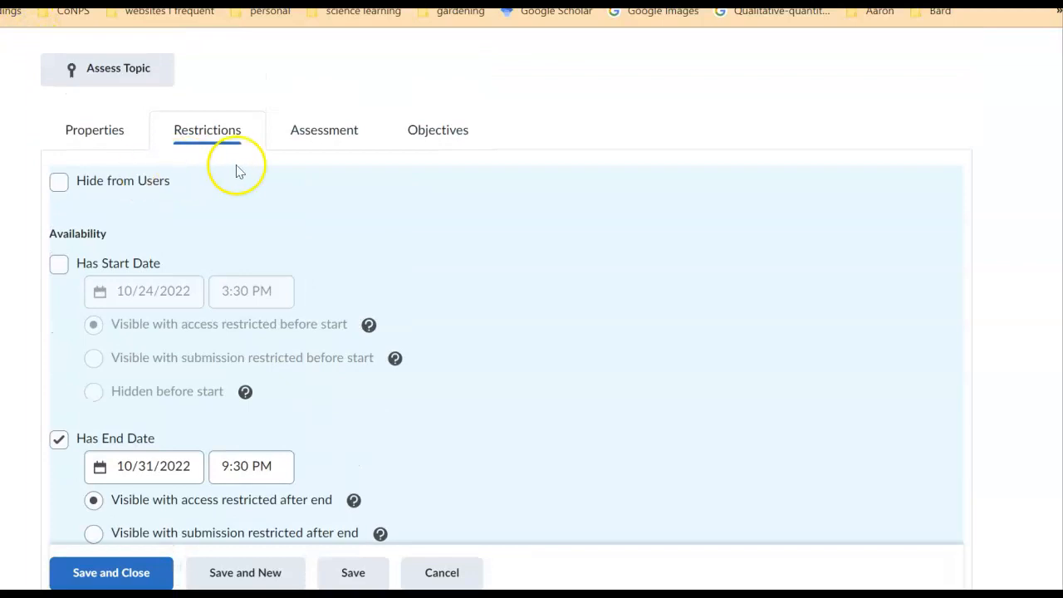
scroll(266, 171, "up", 3)
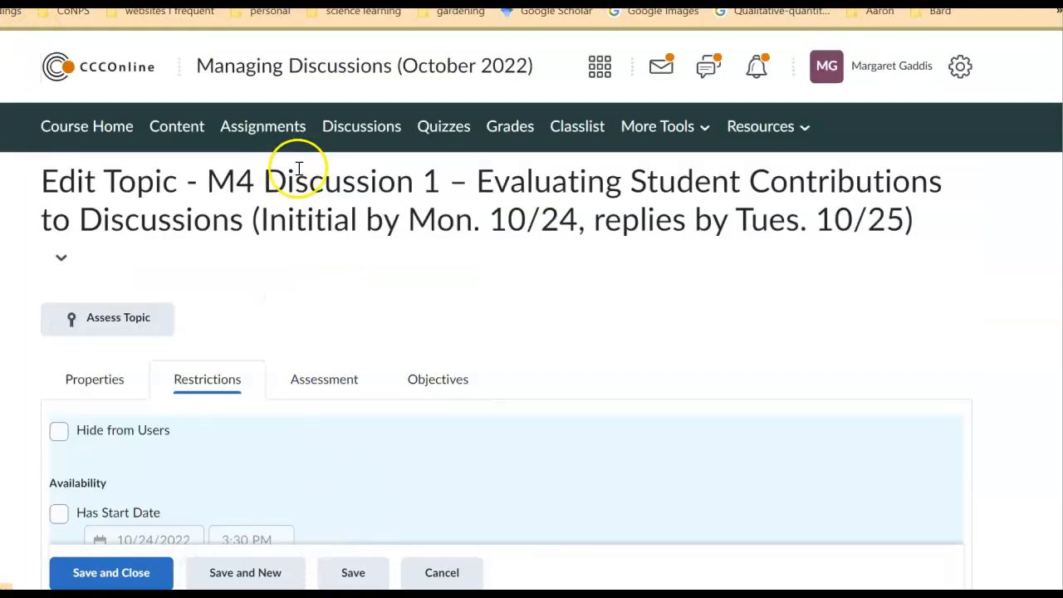
left_click(381, 136)
scroll(366, 314, "down", 7)
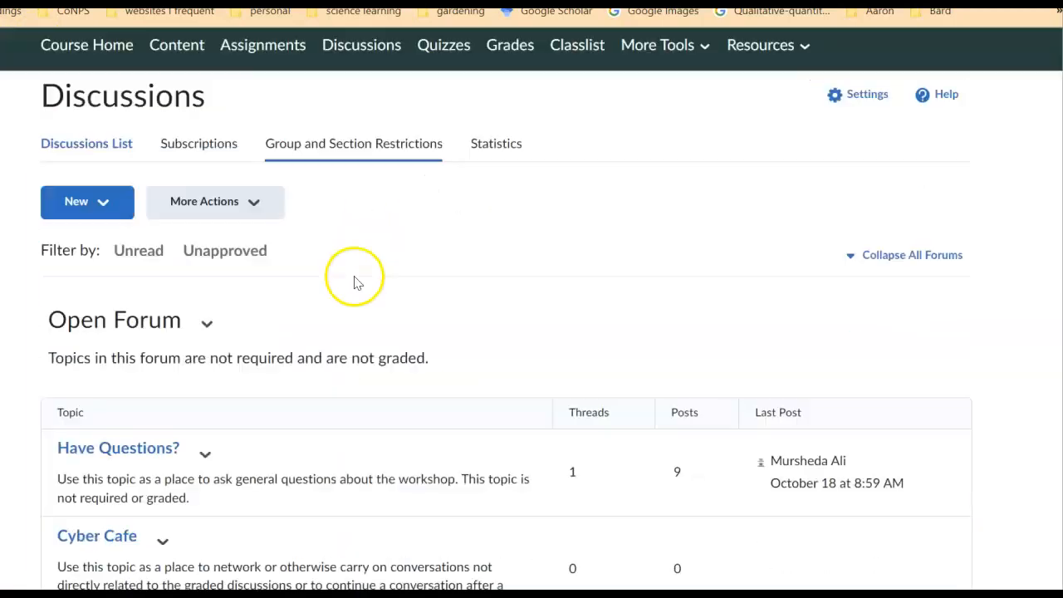
scroll(366, 314, "down", 10)
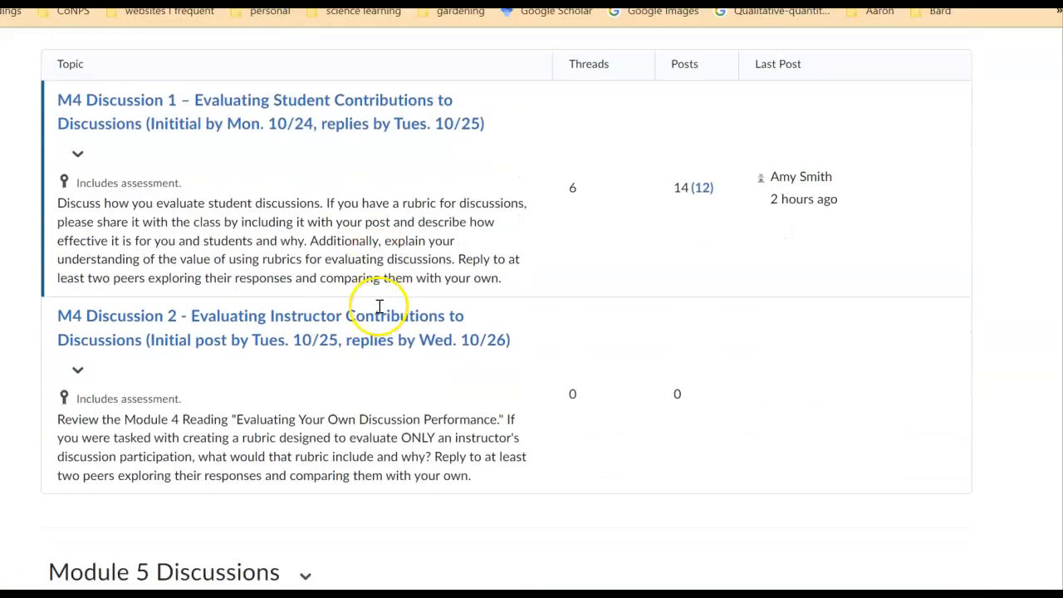
left_click(175, 314)
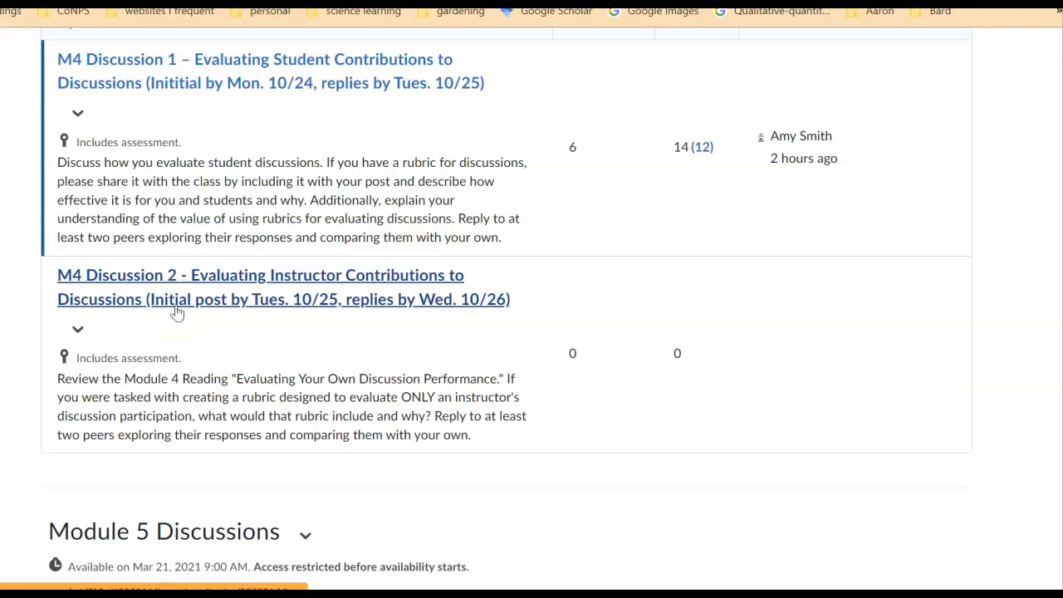
scroll(225, 384, "down", 2)
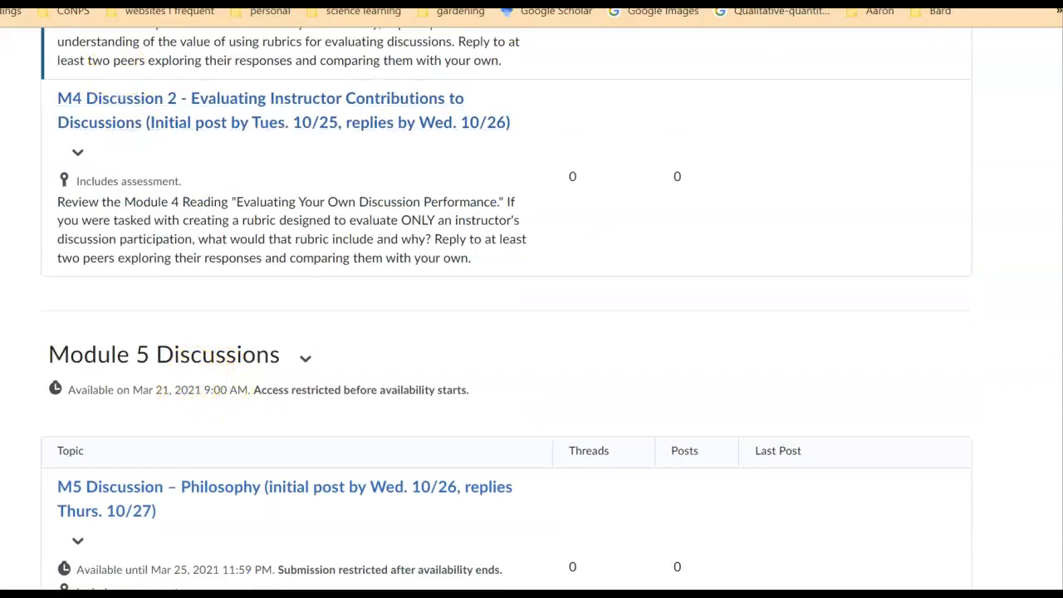